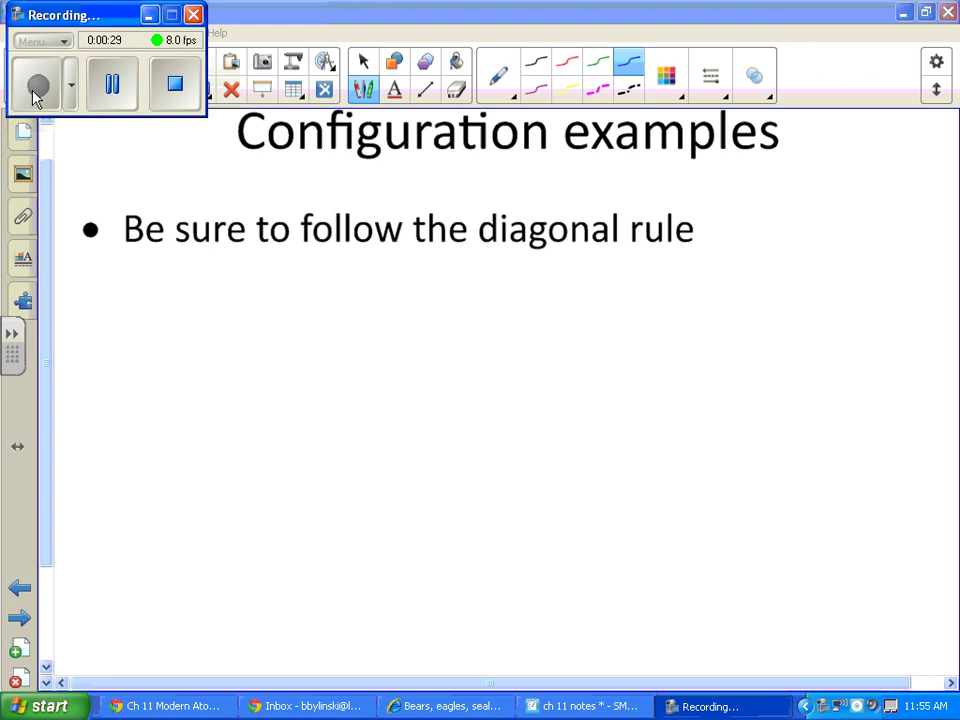
Handwrite 'Mg 12' followed by the configuration 1s²2s²2p⁶3s² in blue ink.
mouse_move(192, 360)
left_mouse_down()
mouse_move(193, 315)
mouse_move(233, 375)
mouse_move(242, 362)
mouse_move(232, 405)
left_mouse_up()
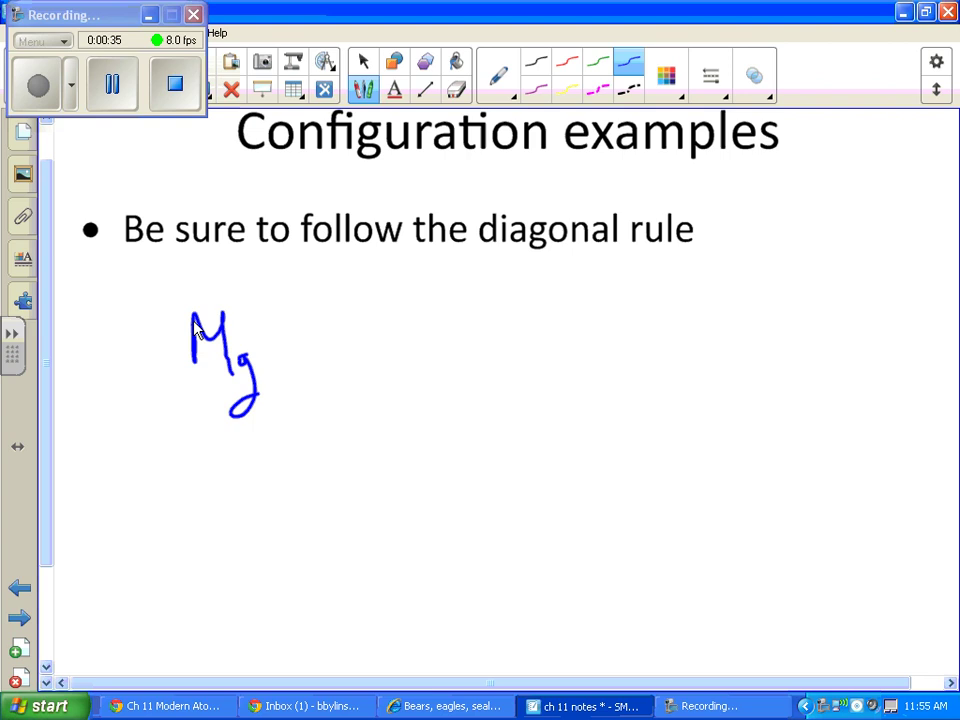
mouse_move(308, 335)
left_mouse_down()
mouse_move(307, 356)
mouse_move(346, 350)
mouse_move(363, 373)
left_mouse_up()
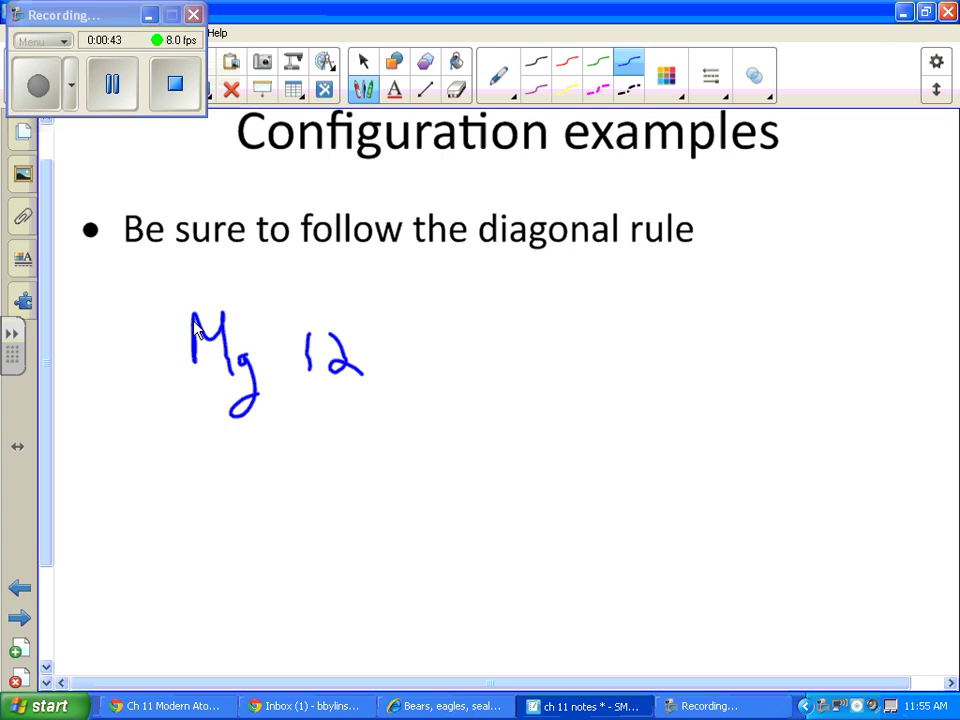
left_click_drag(437, 332, 438, 390)
mouse_move(478, 358)
left_mouse_down()
mouse_move(463, 390)
mouse_move(482, 342)
mouse_move(494, 366)
left_mouse_up()
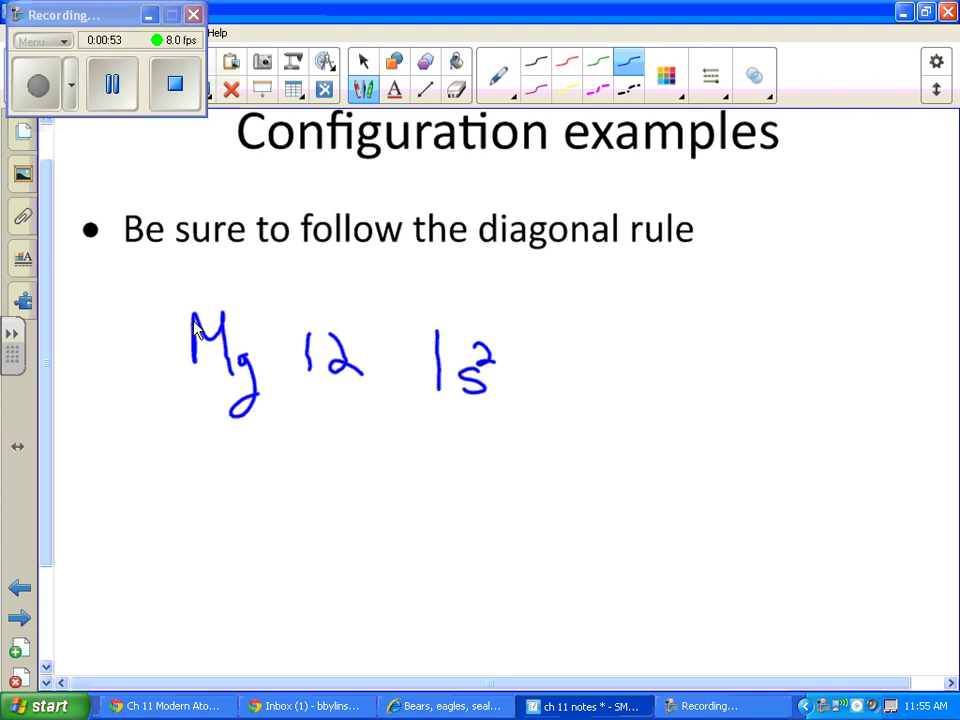
mouse_move(504, 344)
left_mouse_down()
mouse_move(503, 388)
mouse_move(550, 389)
left_mouse_up()
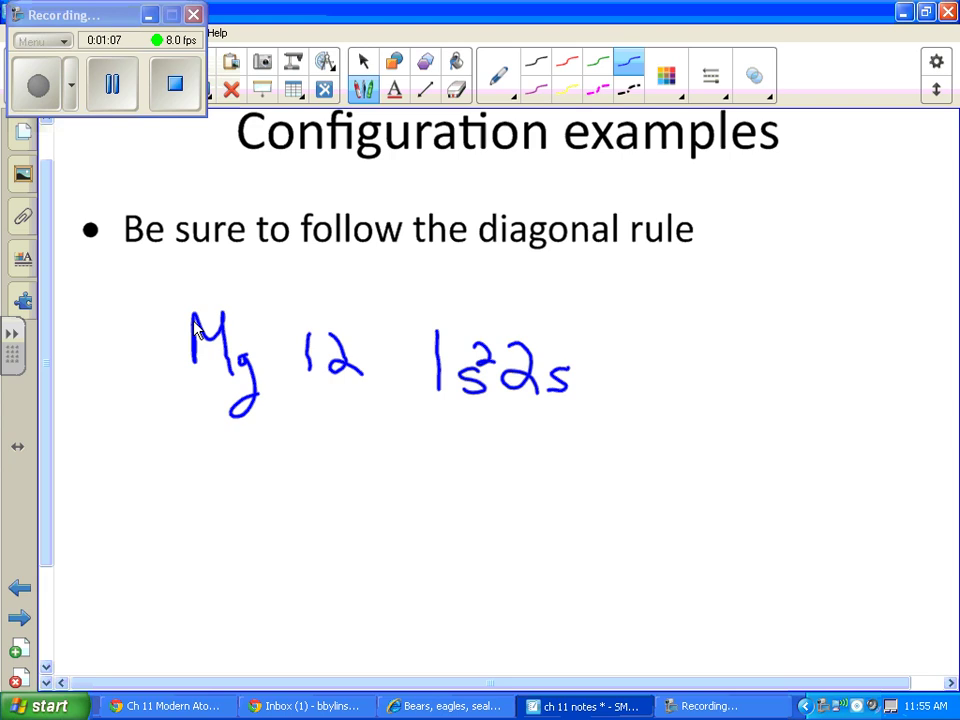
mouse_move(568, 346)
left_mouse_down()
mouse_move(588, 357)
mouse_move(608, 346)
mouse_move(633, 408)
mouse_move(635, 398)
left_mouse_up()
left_click_drag(657, 350, 653, 364)
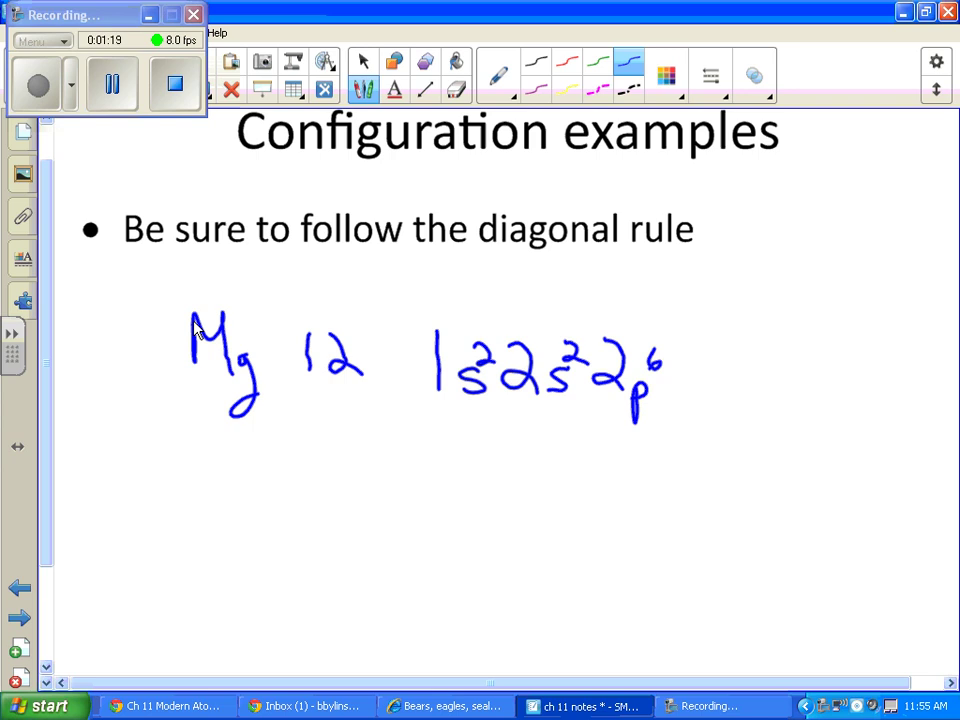
mouse_move(686, 349)
left_mouse_down()
mouse_move(703, 369)
mouse_move(687, 400)
left_mouse_up()
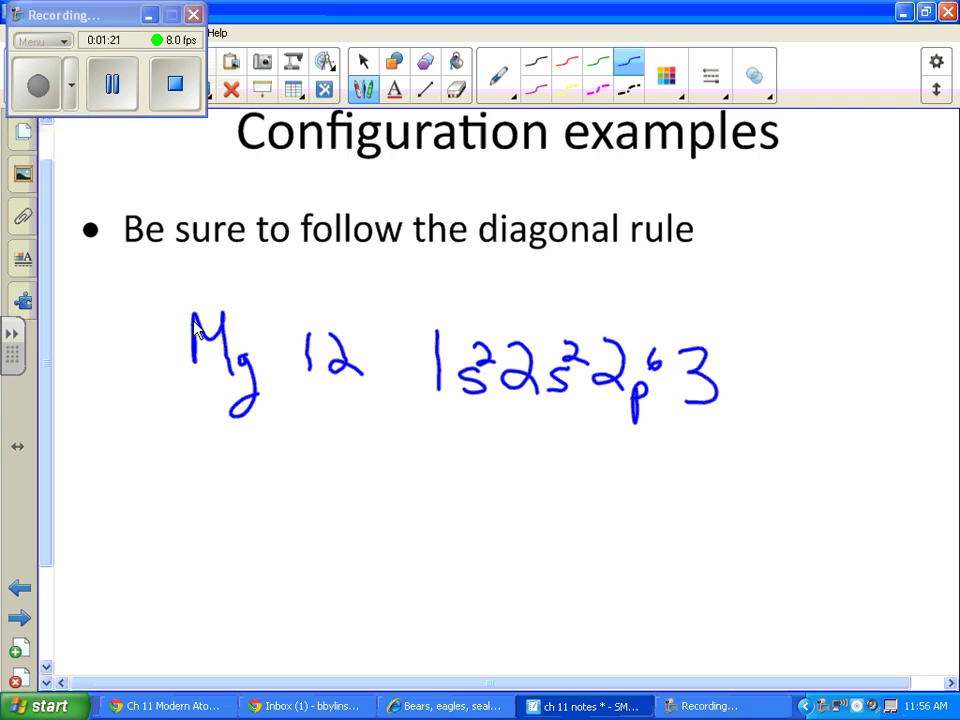
left_click_drag(745, 381, 728, 401)
left_click_drag(752, 350, 762, 364)
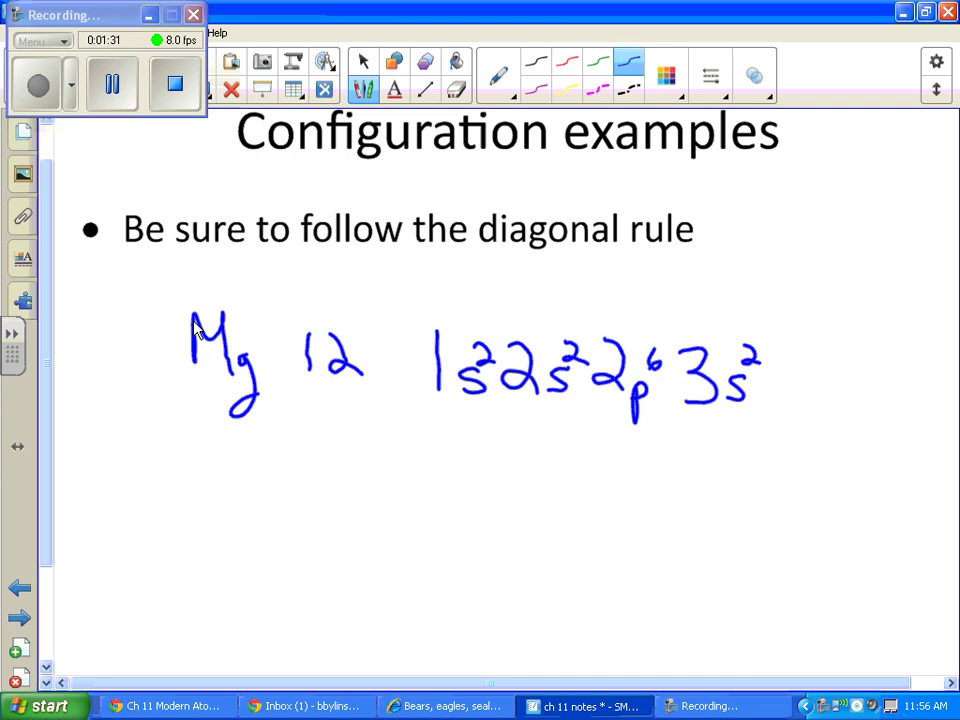
Write 'Ga 31' below Mg and begin its configuration with 1s²2s²2p⁶3s².
mouse_move(215, 450)
left_mouse_down()
mouse_move(208, 476)
mouse_move(240, 494)
left_mouse_up()
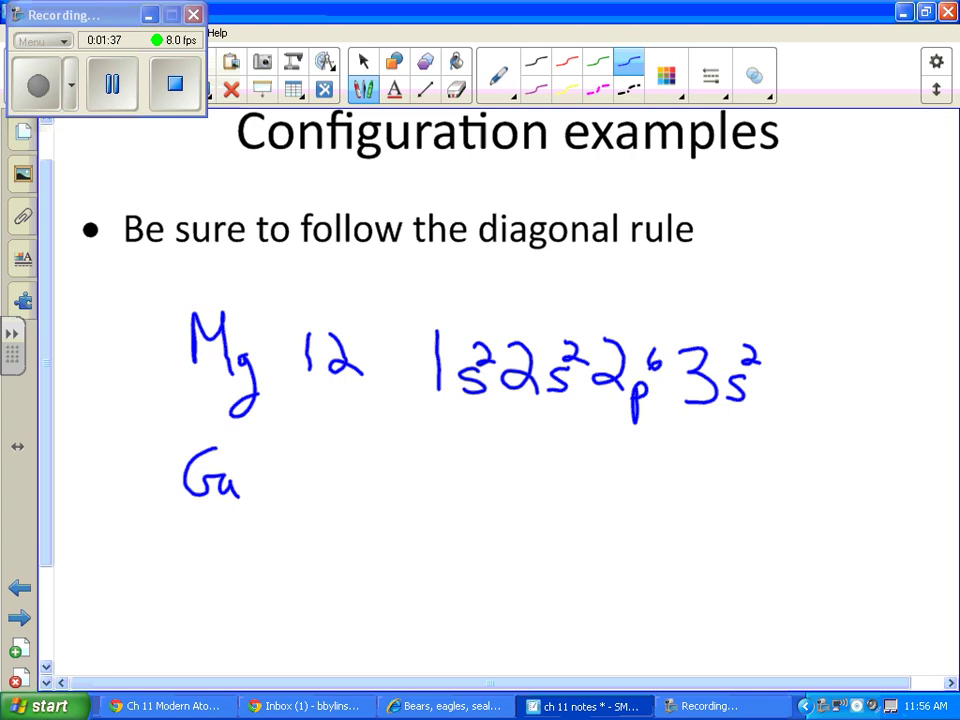
left_click_drag(270, 458, 268, 489)
left_click_drag(321, 452, 321, 504)
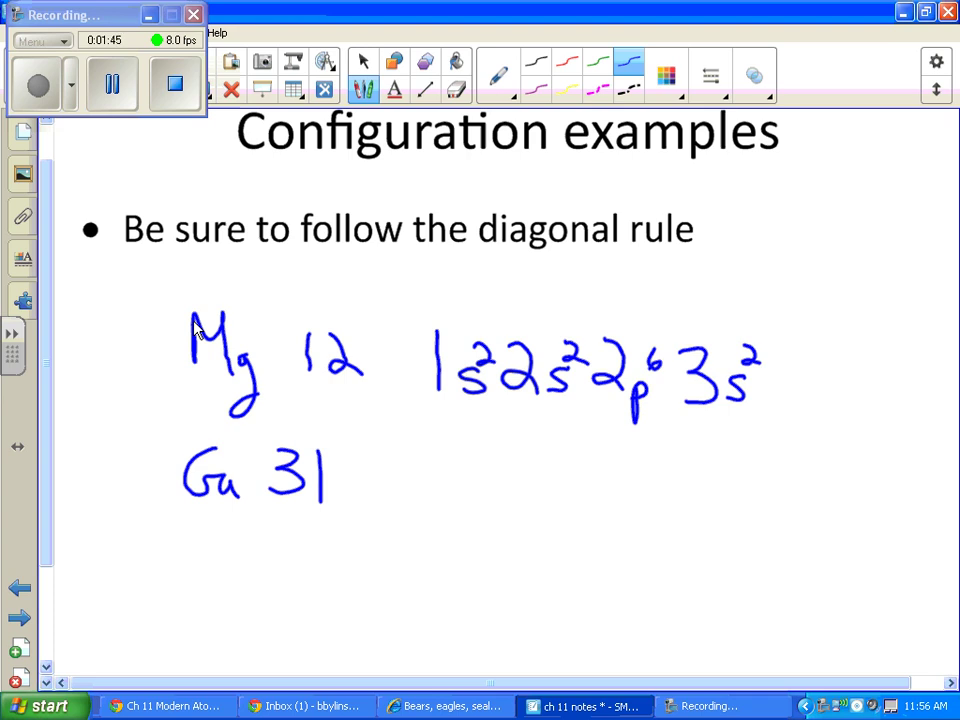
left_click_drag(388, 456, 392, 518)
left_click_drag(424, 488, 404, 514)
mouse_move(418, 463)
left_mouse_down()
mouse_move(451, 515)
mouse_move(479, 518)
mouse_move(508, 487)
mouse_move(540, 543)
mouse_move(553, 500)
left_mouse_up()
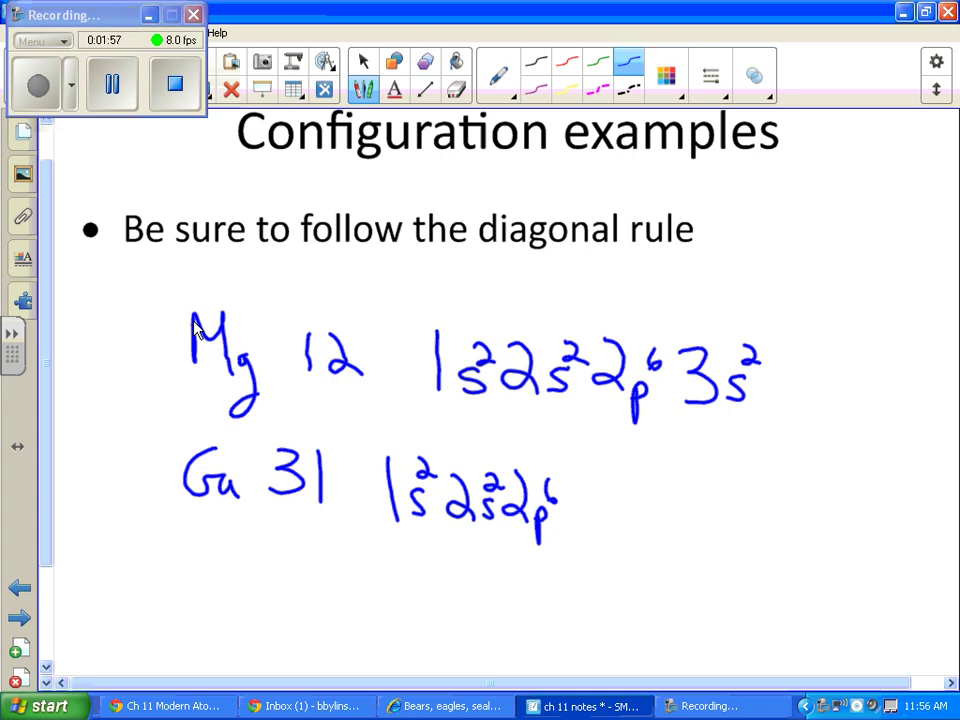
mouse_move(566, 482)
left_mouse_down()
mouse_move(567, 519)
mouse_move(599, 521)
mouse_move(630, 495)
mouse_move(646, 505)
mouse_move(633, 530)
left_mouse_up()
Finish gallium's line with 3p⁶4s²3d¹⁰4p¹.
left_click_drag(658, 515, 662, 558)
mouse_move(663, 520)
left_mouse_down()
mouse_move(665, 538)
mouse_move(683, 508)
left_mouse_up()
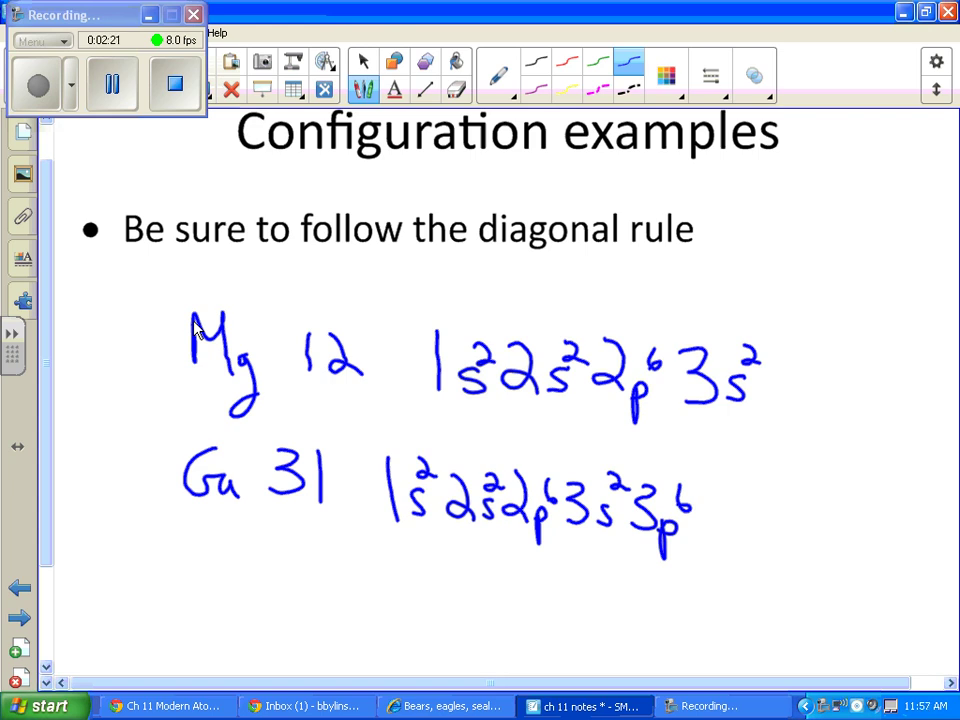
mouse_move(703, 488)
left_mouse_down()
mouse_move(716, 513)
mouse_move(714, 545)
mouse_move(739, 544)
left_mouse_up()
mouse_move(740, 494)
left_mouse_down()
mouse_move(749, 486)
mouse_move(757, 511)
left_mouse_up()
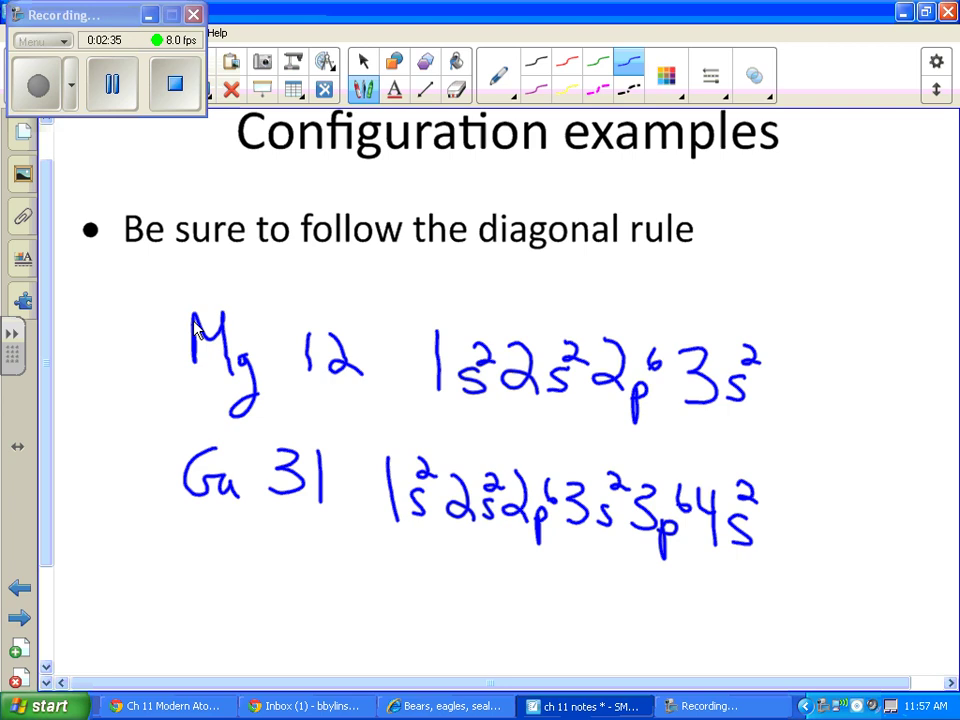
mouse_move(770, 512)
left_mouse_down()
mouse_move(792, 522)
mouse_move(775, 545)
mouse_move(826, 510)
mouse_move(826, 548)
left_mouse_up()
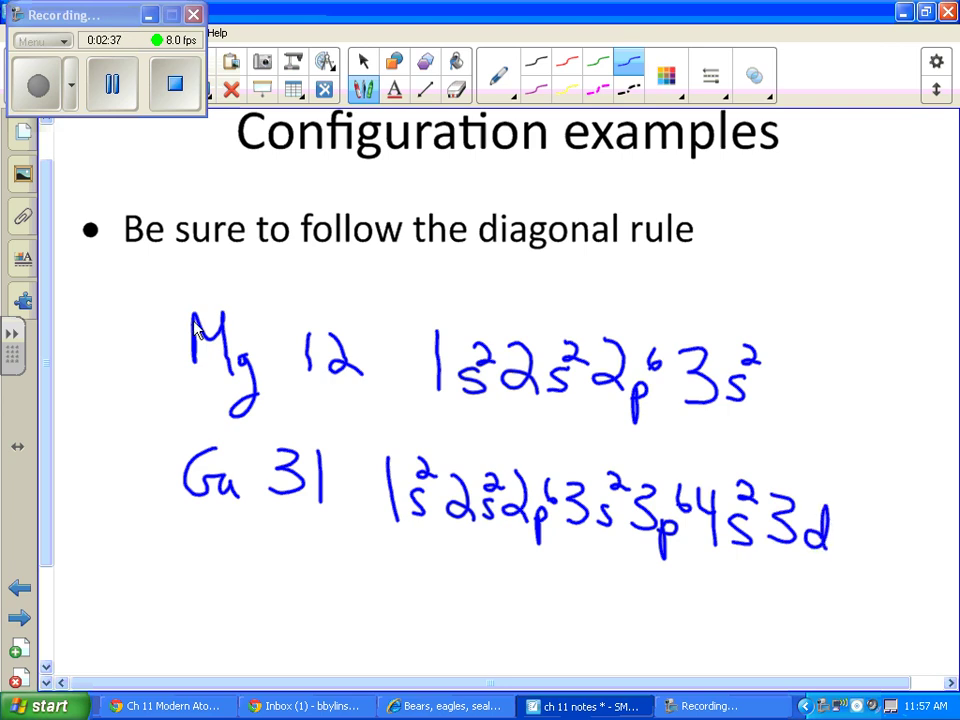
mouse_move(851, 497)
left_mouse_down()
mouse_move(851, 513)
mouse_move(858, 498)
left_mouse_up()
left_click_drag(876, 511, 900, 577)
mouse_move(900, 528)
left_mouse_down()
mouse_move(901, 548)
mouse_move(915, 538)
left_mouse_up()
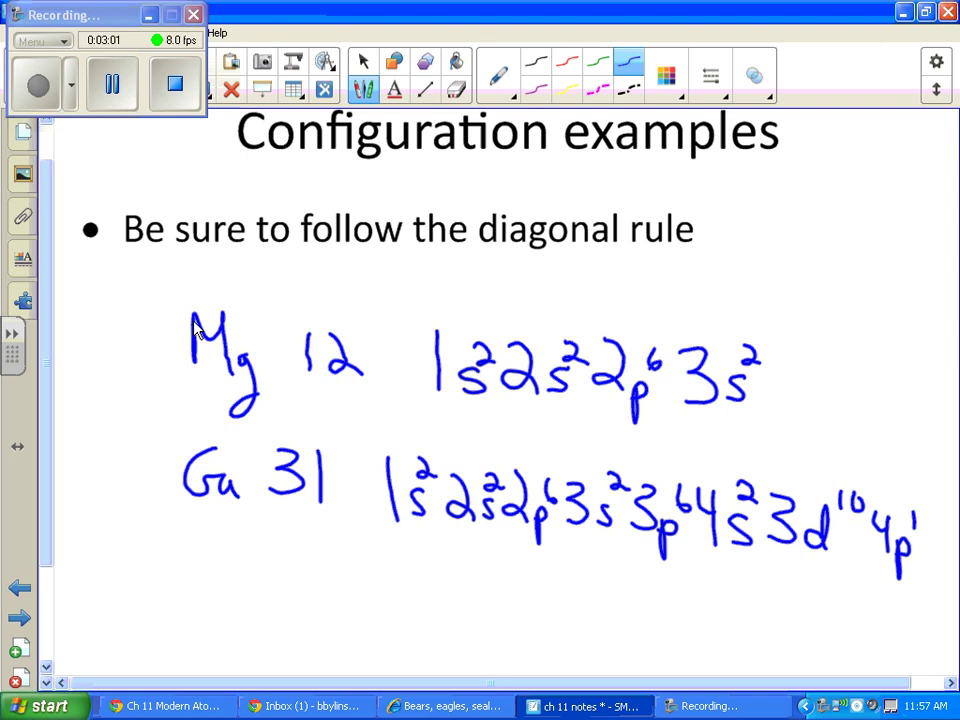
On the shorthand notation slide, handwrite the bracketed [He] with superscript 2.
left_click(19, 618)
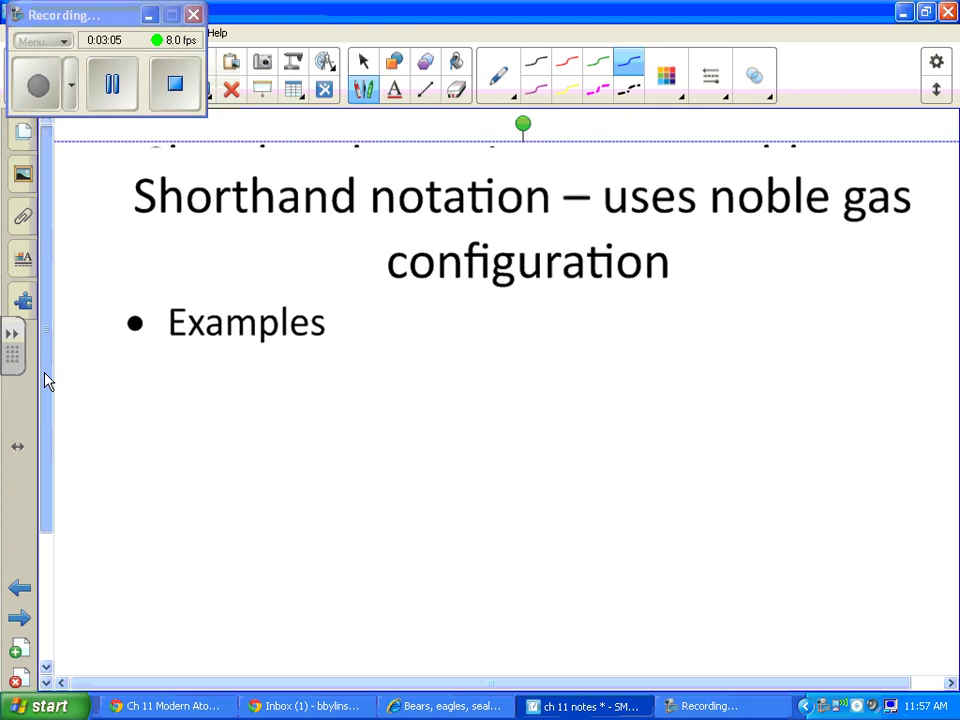
left_click_drag(43, 381, 45, 417)
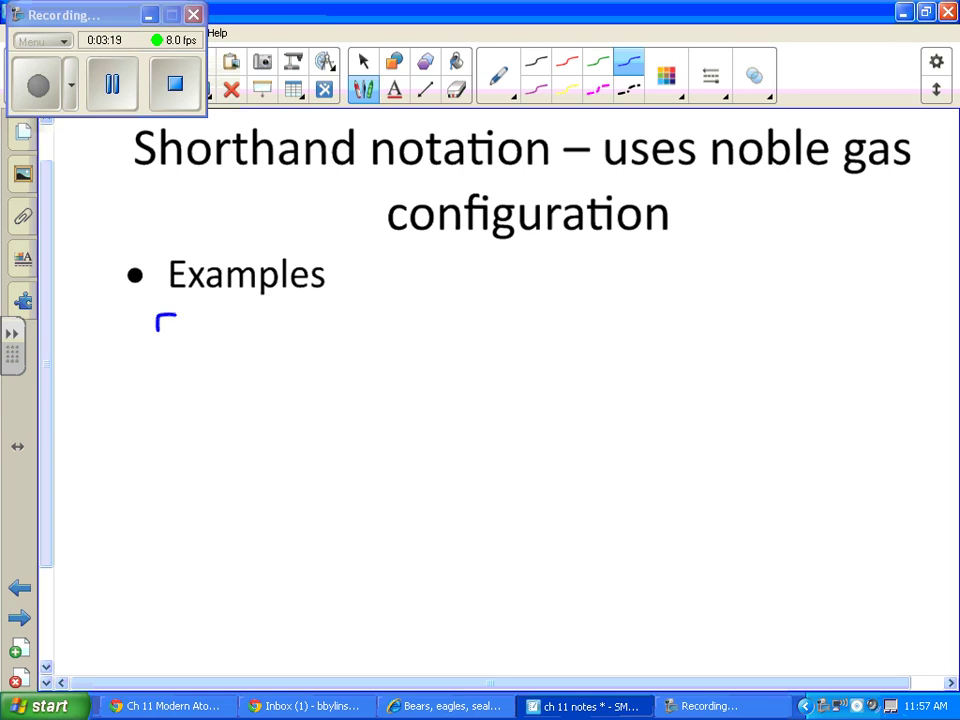
left_click_drag(157, 326, 172, 368)
mouse_move(234, 318)
left_mouse_down()
mouse_move(252, 318)
mouse_move(242, 367)
left_mouse_up()
left_click(190, 335)
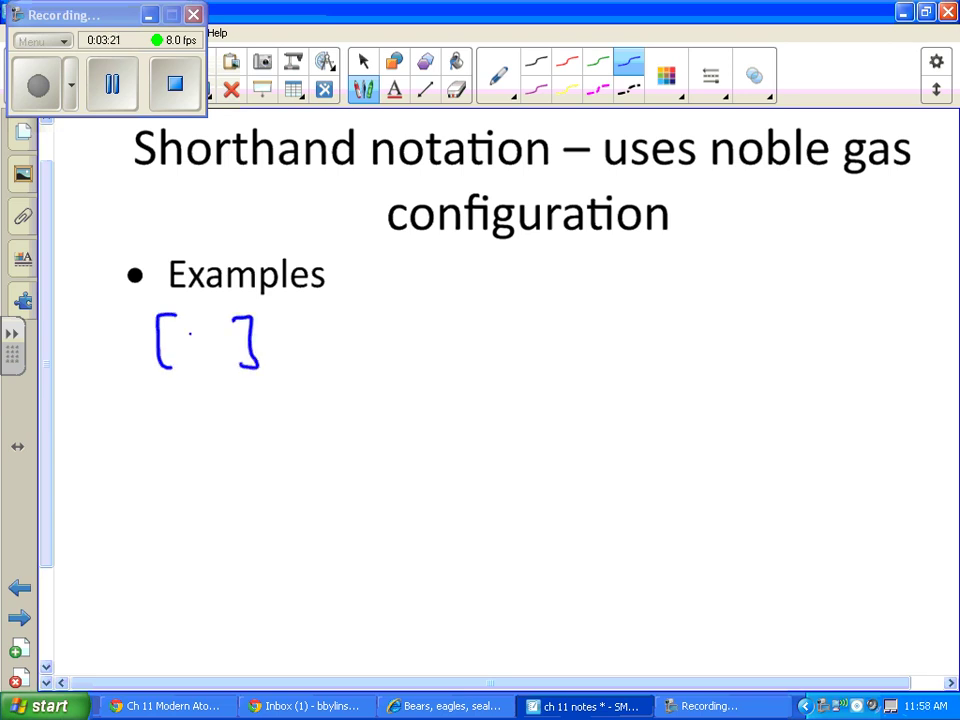
left_click_drag(190, 336, 193, 368)
left_click_drag(206, 333, 206, 366)
left_click_drag(193, 353, 228, 366)
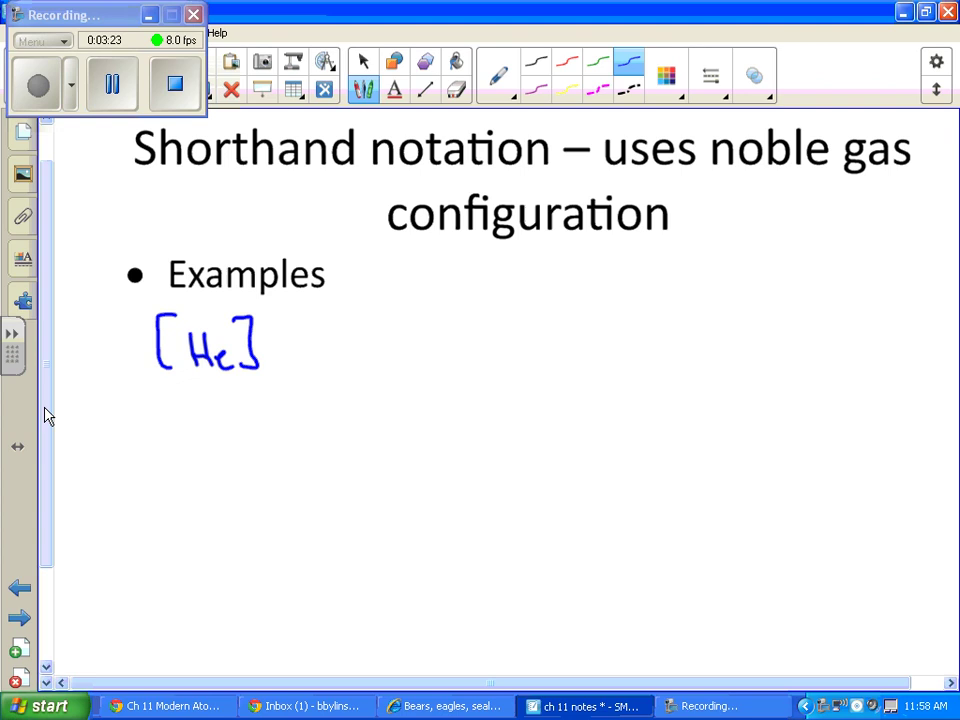
left_click_drag(206, 298, 219, 309)
Add [Ne] with superscript 10 and [Ar] with 18 to the right.
mouse_move(316, 325)
left_mouse_down()
mouse_move(315, 367)
mouse_move(338, 360)
mouse_move(360, 331)
mouse_move(386, 364)
mouse_move(406, 334)
mouse_move(396, 364)
left_mouse_up()
mouse_move(347, 301)
left_mouse_down()
mouse_move(348, 313)
mouse_move(360, 301)
left_mouse_up()
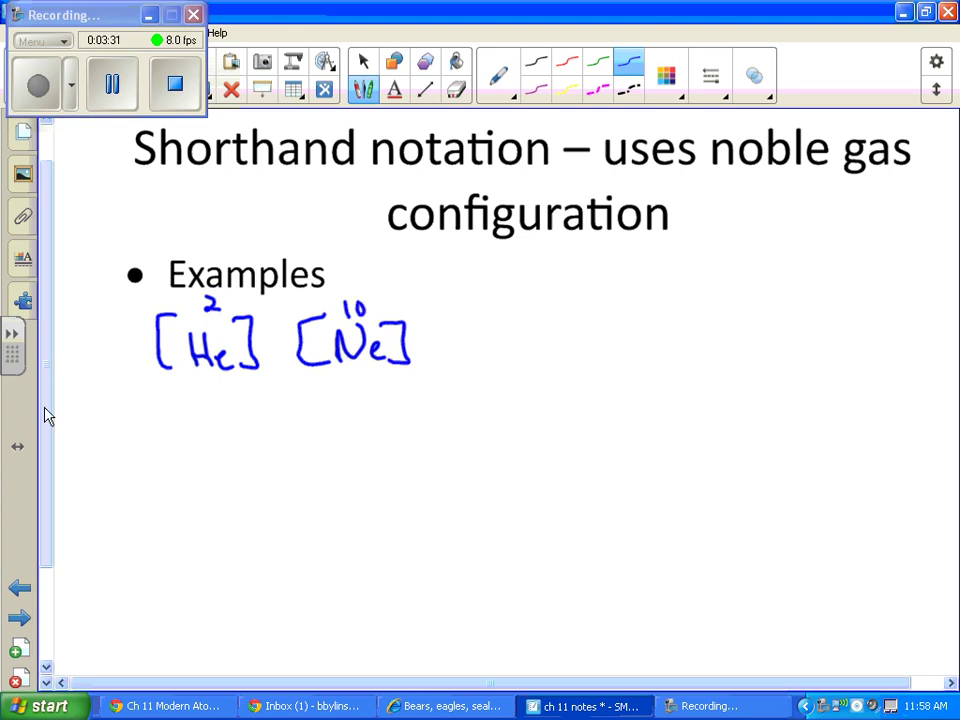
mouse_move(451, 366)
left_mouse_down()
mouse_move(453, 332)
mouse_move(472, 366)
mouse_move(470, 350)
left_mouse_up()
left_click_drag(486, 358, 497, 348)
left_click_drag(499, 328, 508, 373)
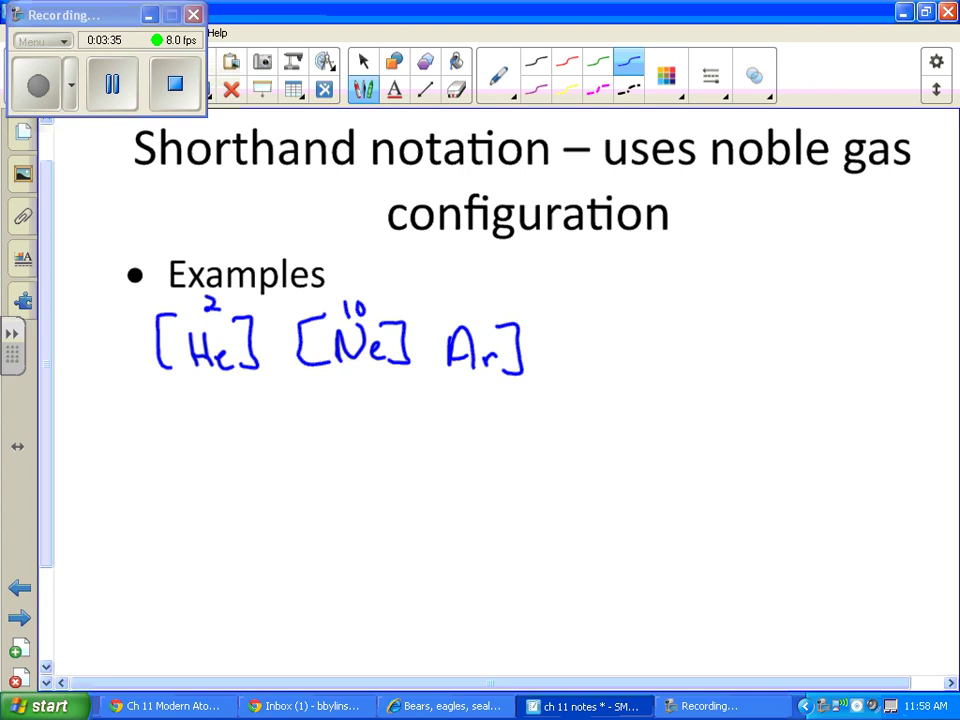
mouse_move(441, 336)
left_mouse_down()
mouse_move(430, 338)
mouse_move(442, 372)
left_mouse_up()
mouse_move(460, 297)
left_mouse_down()
mouse_move(462, 315)
mouse_move(489, 298)
left_mouse_up()
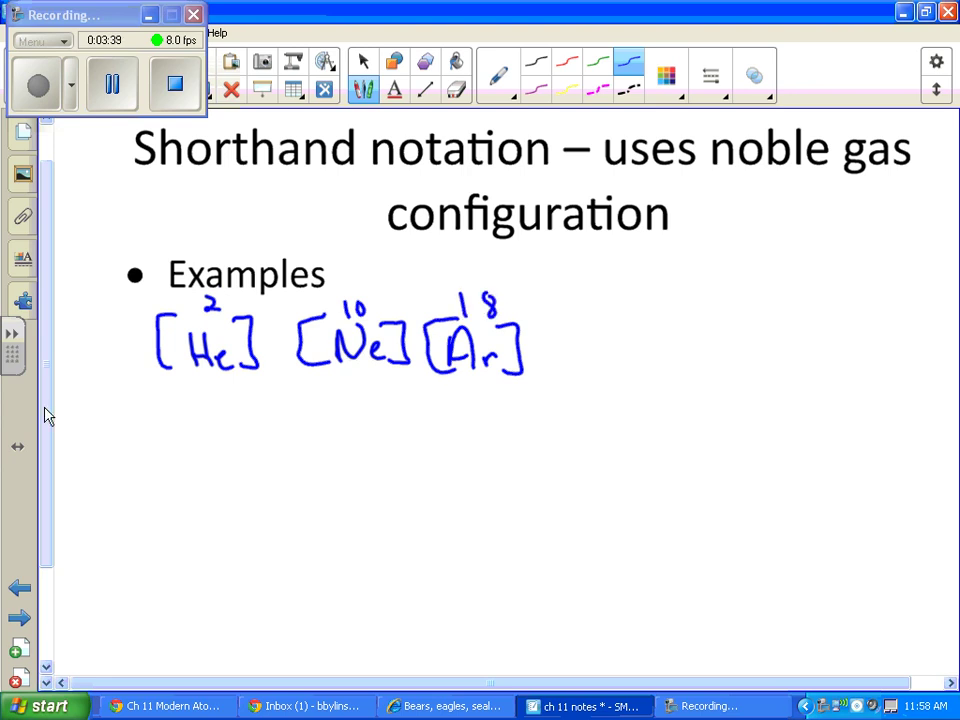
Continue the row with [Kr] 36, [Xe] 54 and [Rn] 86.
mouse_move(578, 330)
left_mouse_down()
mouse_move(578, 368)
mouse_move(636, 345)
mouse_move(630, 370)
mouse_move(566, 372)
left_mouse_up()
mouse_move(574, 296)
left_mouse_down()
mouse_move(582, 316)
mouse_move(597, 308)
left_mouse_up()
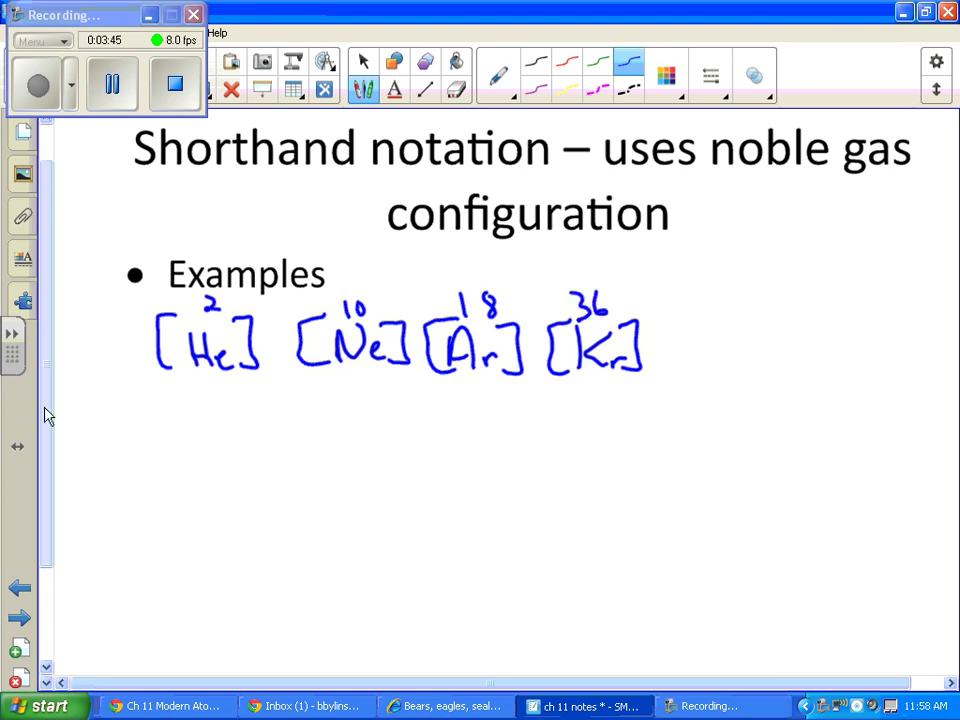
mouse_move(692, 333)
left_mouse_down()
mouse_move(708, 368)
mouse_move(690, 368)
mouse_move(735, 367)
mouse_move(750, 352)
mouse_move(740, 373)
mouse_move(672, 318)
mouse_move(698, 372)
left_mouse_up()
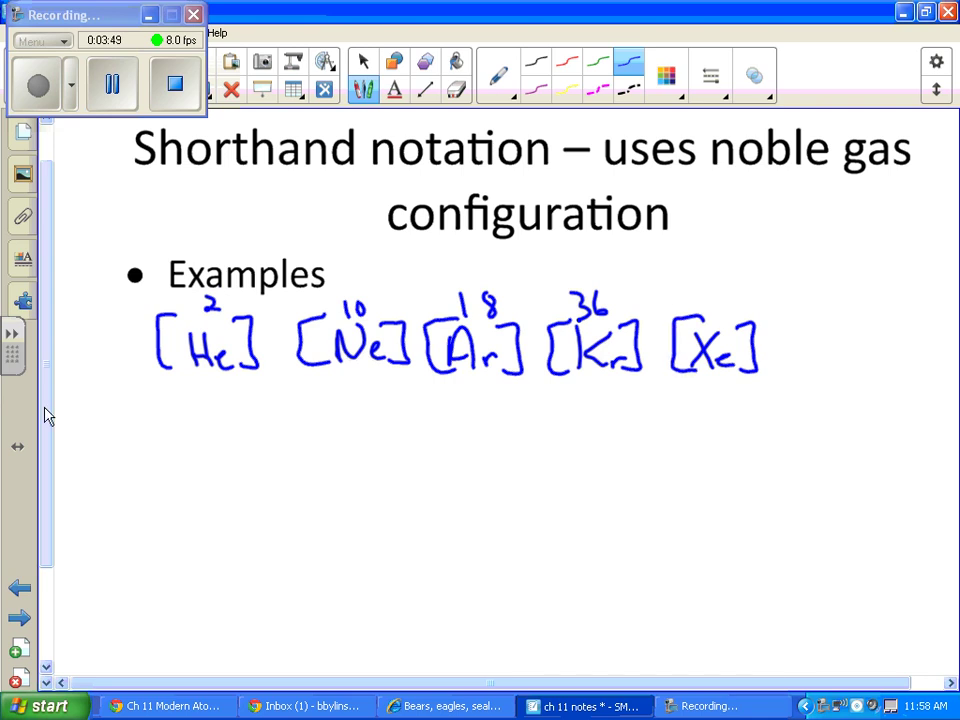
mouse_move(712, 291)
left_mouse_down()
mouse_move(700, 312)
mouse_move(745, 300)
mouse_move(740, 312)
left_mouse_up()
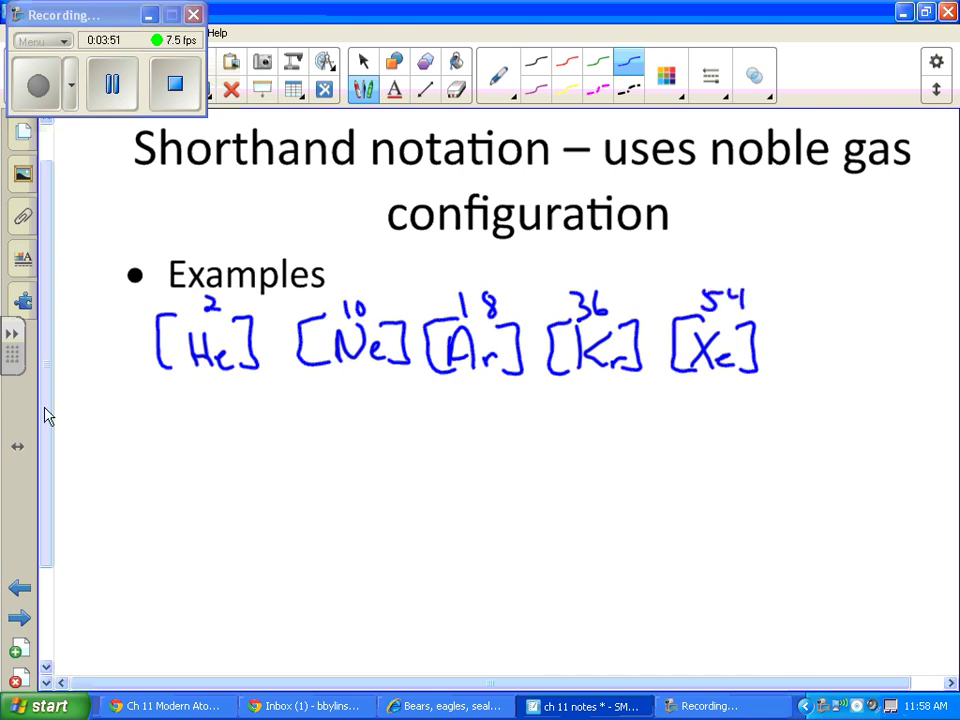
mouse_move(812, 321)
left_mouse_down()
mouse_move(795, 322)
mouse_move(806, 370)
mouse_move(866, 366)
mouse_move(887, 324)
mouse_move(874, 368)
left_mouse_up()
mouse_move(829, 296)
left_mouse_down()
mouse_move(832, 312)
mouse_move(849, 307)
left_mouse_up()
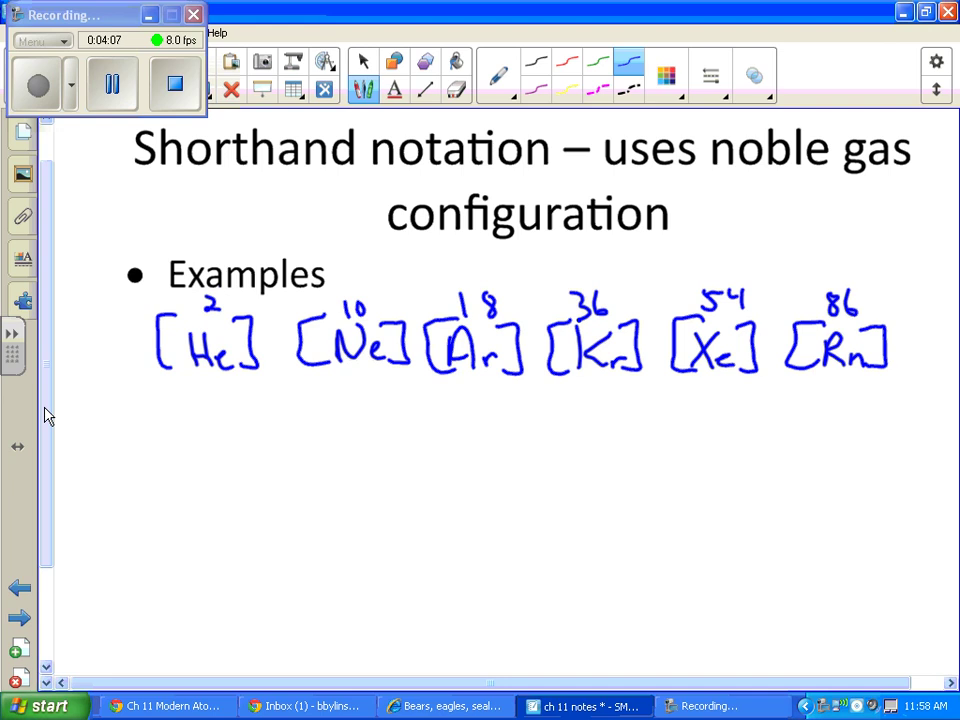
Write 'Cl:' with atomic number 17 and 1s²2s²2p⁶3s²3p⁵ below the brackets, then scroll slightly.
mouse_move(152, 424)
left_mouse_down()
mouse_move(137, 446)
mouse_move(154, 451)
left_mouse_up()
left_click_drag(164, 420, 164, 452)
left_click(191, 423)
left_click(191, 447)
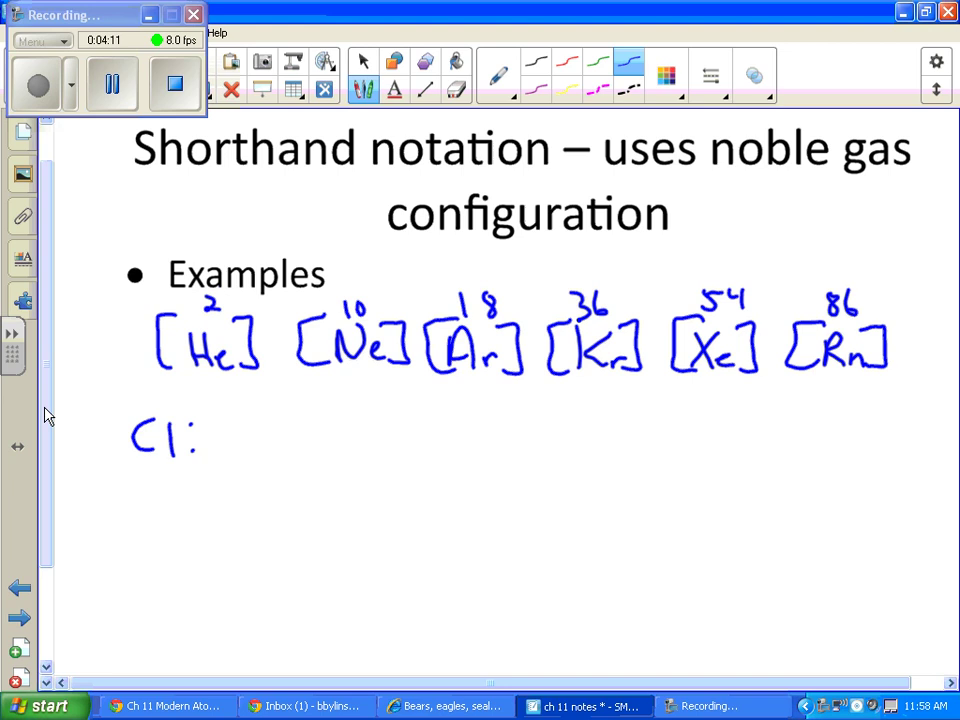
mouse_move(251, 420)
left_mouse_down()
mouse_move(259, 462)
mouse_move(287, 448)
mouse_move(279, 464)
mouse_move(319, 436)
mouse_move(372, 463)
mouse_move(390, 433)
mouse_move(432, 458)
left_mouse_up()
mouse_move(444, 468)
left_mouse_down()
mouse_move(446, 484)
mouse_move(448, 474)
left_mouse_up()
mouse_move(472, 433)
left_mouse_down()
mouse_move(468, 452)
mouse_move(494, 474)
mouse_move(522, 477)
mouse_move(537, 446)
mouse_move(542, 456)
left_mouse_up()
mouse_move(566, 444)
left_mouse_down()
mouse_move(578, 448)
mouse_move(568, 470)
mouse_move(594, 496)
mouse_move(617, 441)
left_mouse_up()
mouse_move(181, 403)
left_mouse_down()
mouse_move(181, 420)
mouse_move(198, 404)
mouse_move(192, 420)
left_mouse_up()
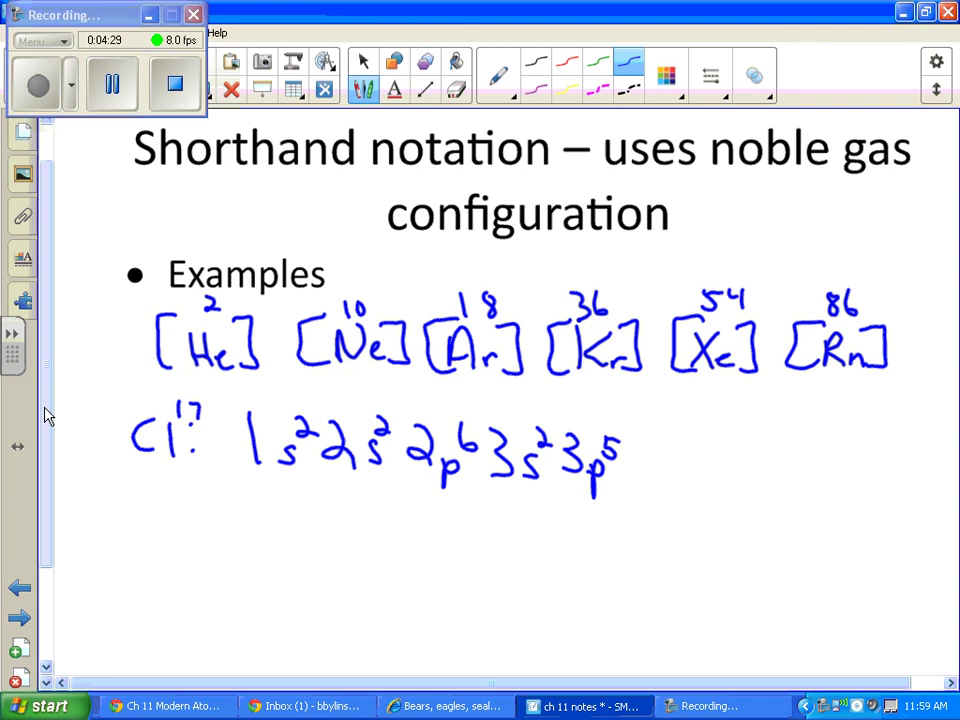
left_click_drag(51, 531, 52, 587)
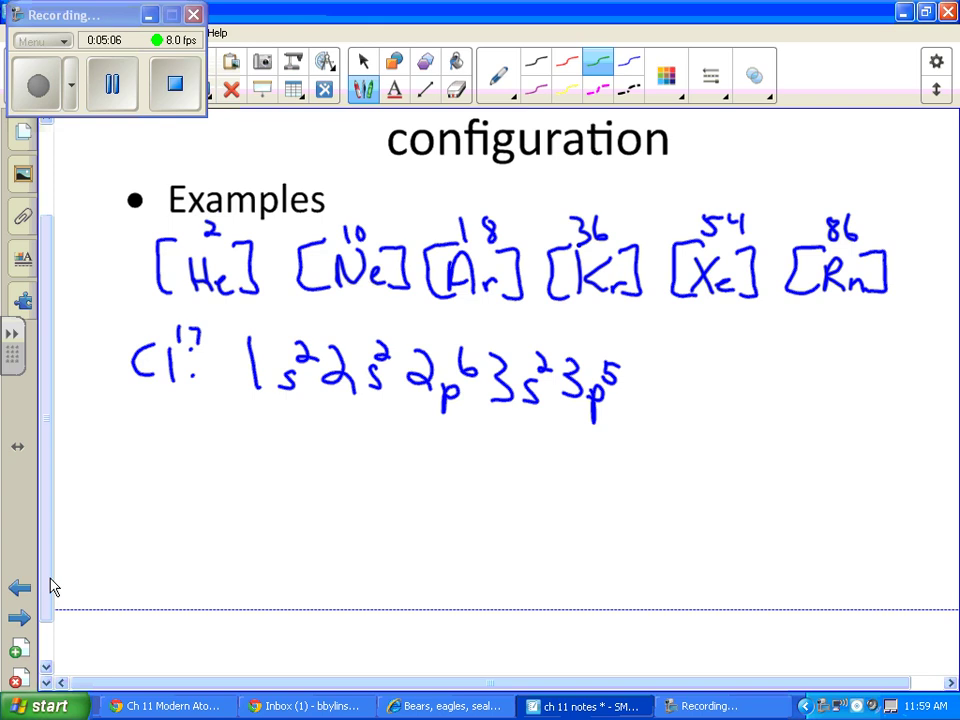
Draw a green brace under 1s²2s²2p⁶ and write [Ne]3s²3p⁵ beneath it.
mouse_move(258, 395)
left_mouse_down()
mouse_move(364, 414)
mouse_move(435, 412)
mouse_move(465, 400)
left_mouse_up()
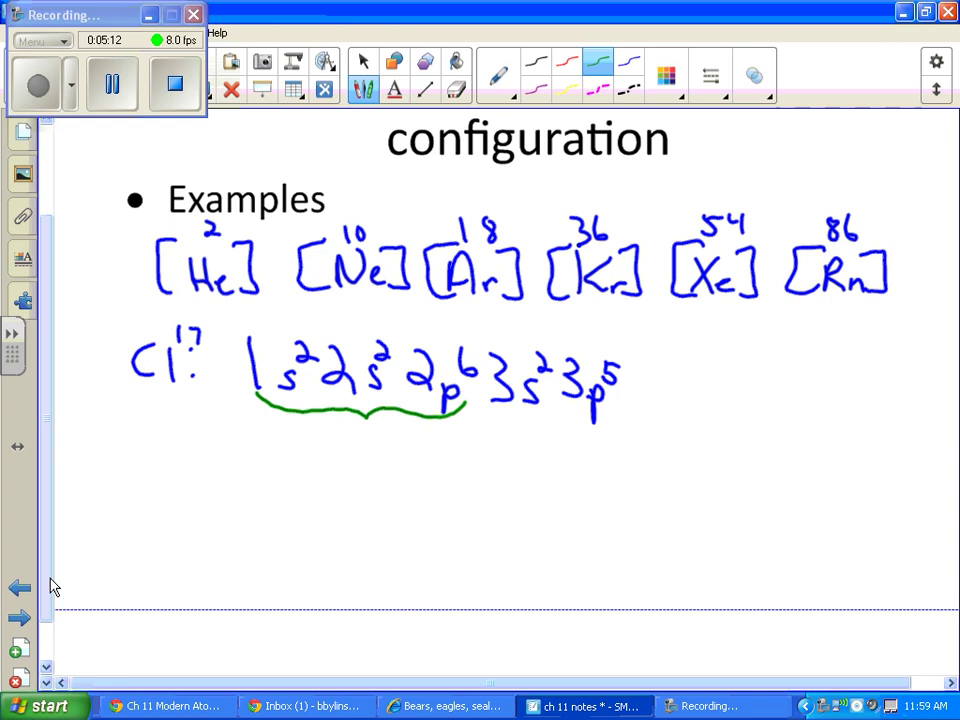
mouse_move(353, 443)
left_mouse_down()
mouse_move(337, 443)
mouse_move(352, 478)
mouse_move(368, 448)
mouse_move(398, 450)
mouse_move(431, 485)
left_mouse_up()
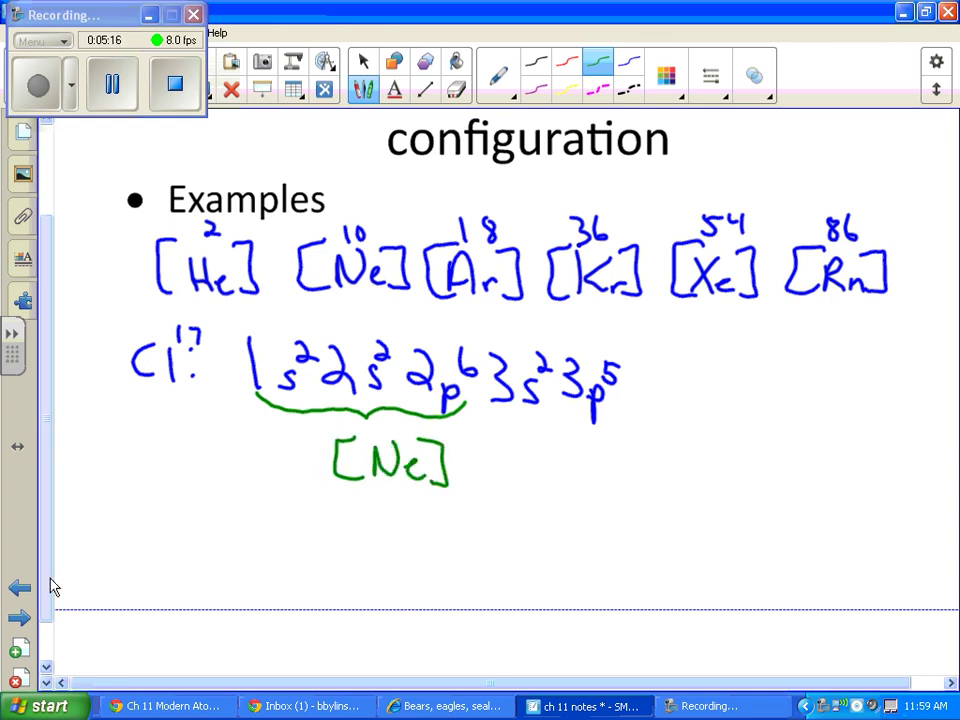
mouse_move(472, 451)
left_mouse_down()
mouse_move(492, 472)
mouse_move(474, 487)
left_mouse_up()
mouse_move(528, 456)
left_mouse_down()
mouse_move(514, 483)
mouse_move(534, 463)
mouse_move(560, 470)
mouse_move(547, 487)
left_mouse_up()
left_click_drag(590, 474, 595, 515)
mouse_move(592, 482)
left_mouse_down()
mouse_move(608, 480)
mouse_move(630, 438)
mouse_move(617, 465)
left_mouse_up()
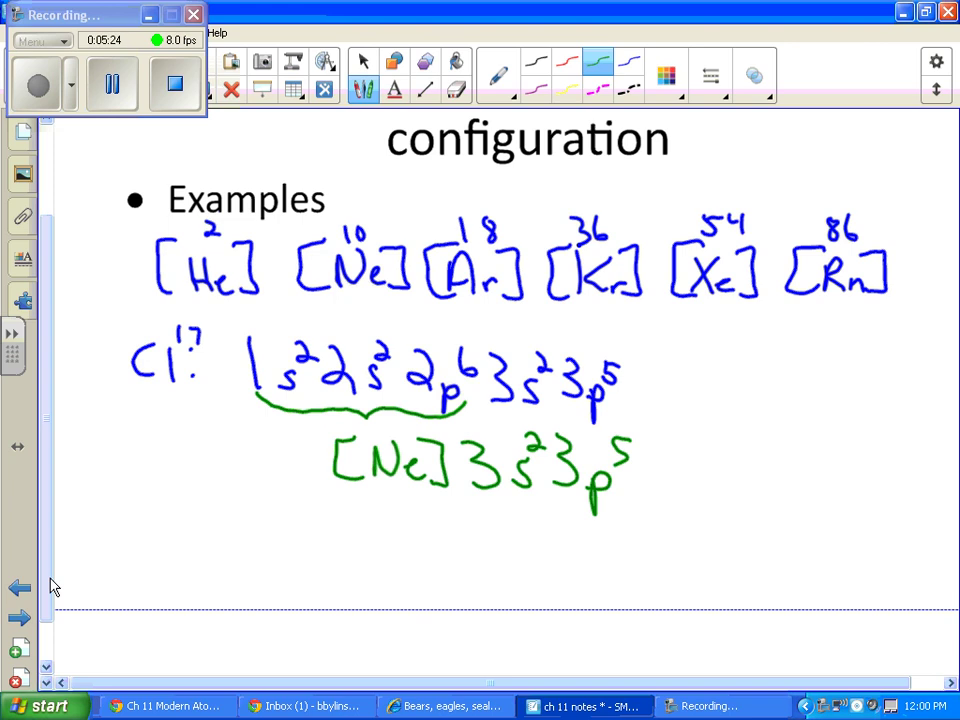
key("Escape")
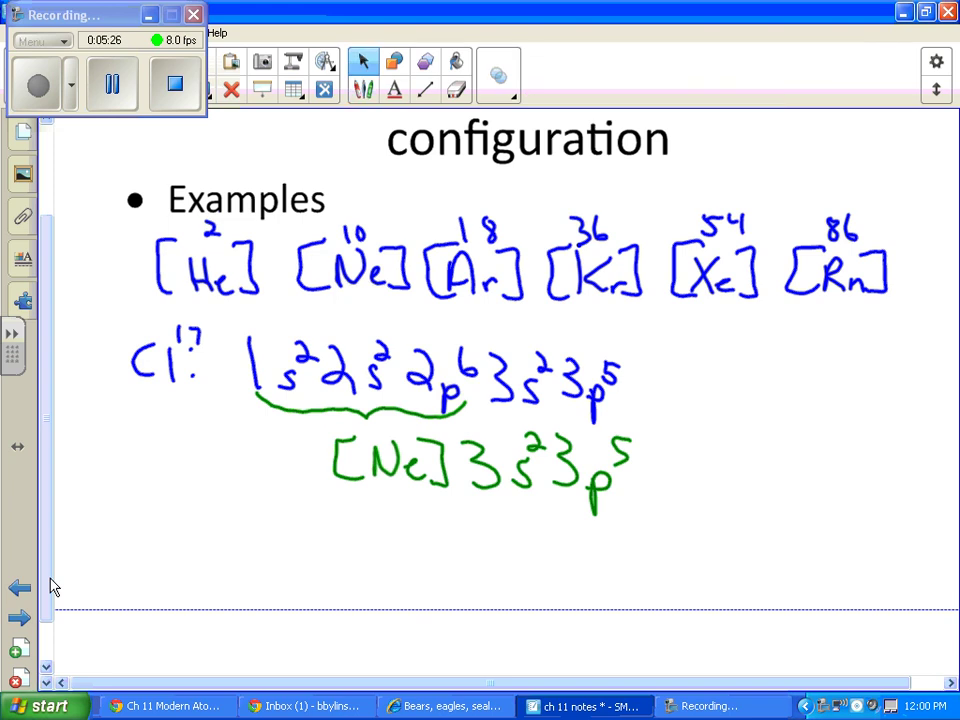
Scroll down and handwrite 'K¹⁹: [Ar]4s¹' in blue under the chlorine lines.
key("p")
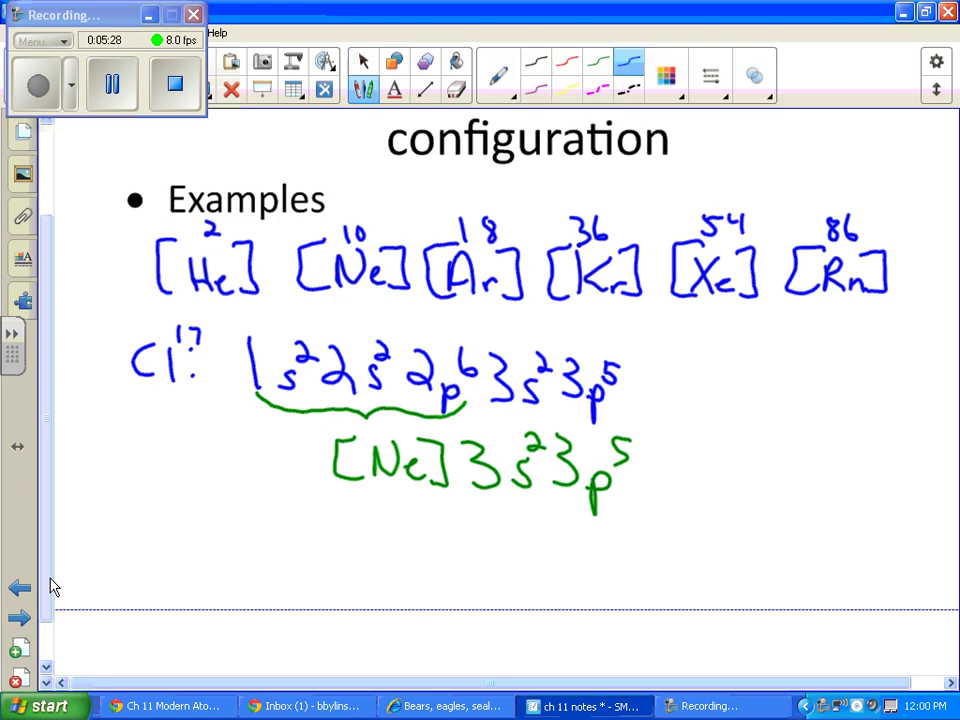
scroll(51, 598, "down", 1)
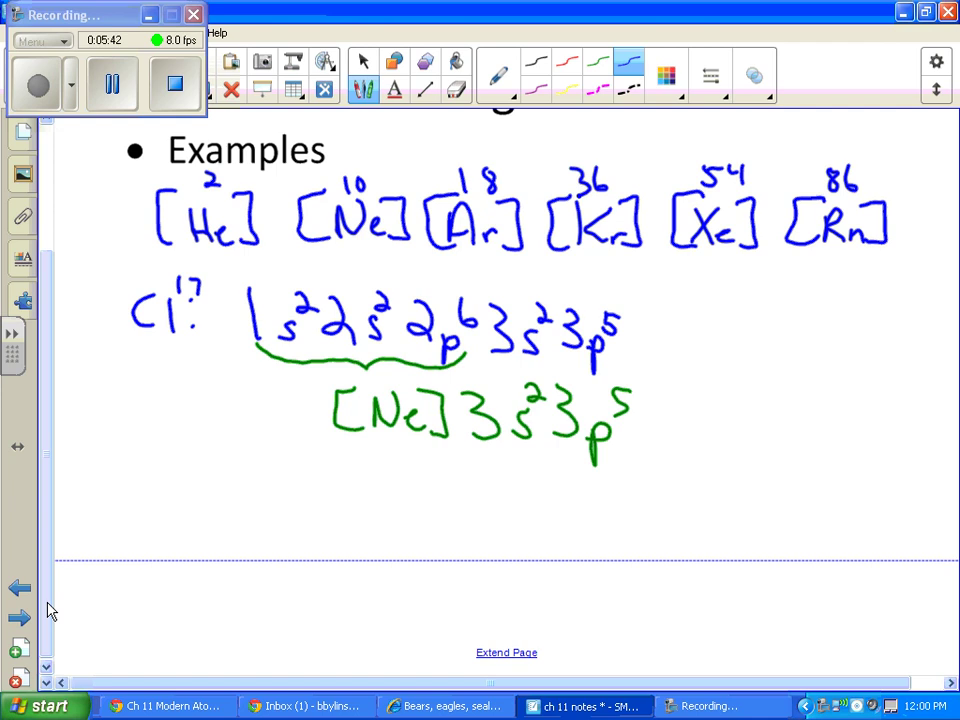
left_click_drag(107, 443, 106, 487)
mouse_move(137, 443)
left_mouse_down()
mouse_move(112, 466)
mouse_move(140, 488)
left_mouse_up()
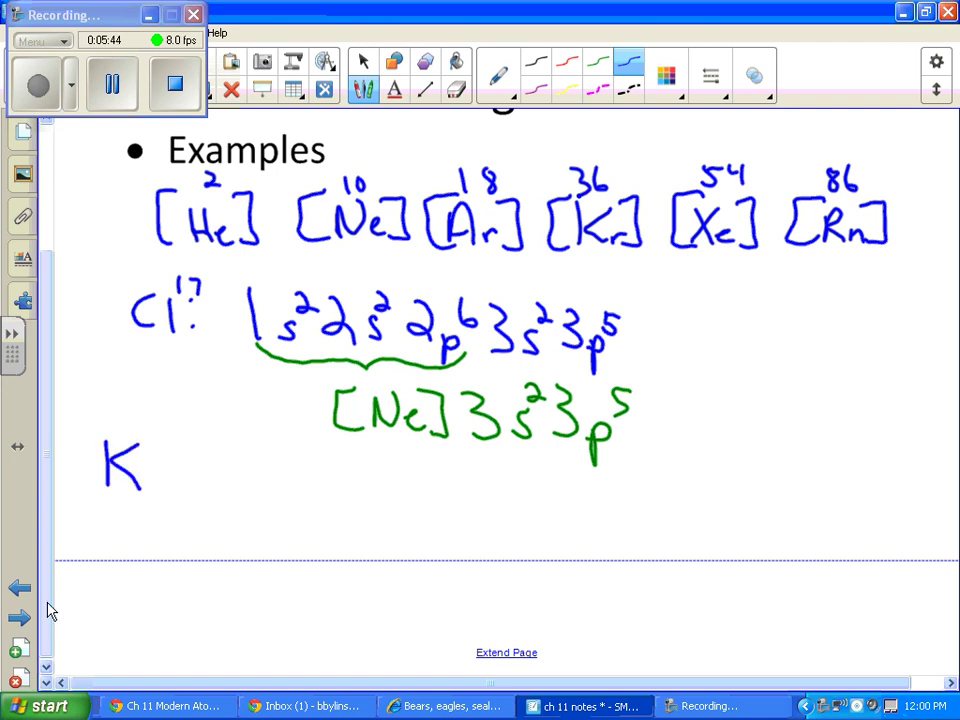
mouse_move(153, 418)
left_mouse_down()
mouse_move(152, 442)
mouse_move(180, 430)
mouse_move(178, 446)
left_mouse_up()
left_click(185, 449)
left_click(186, 470)
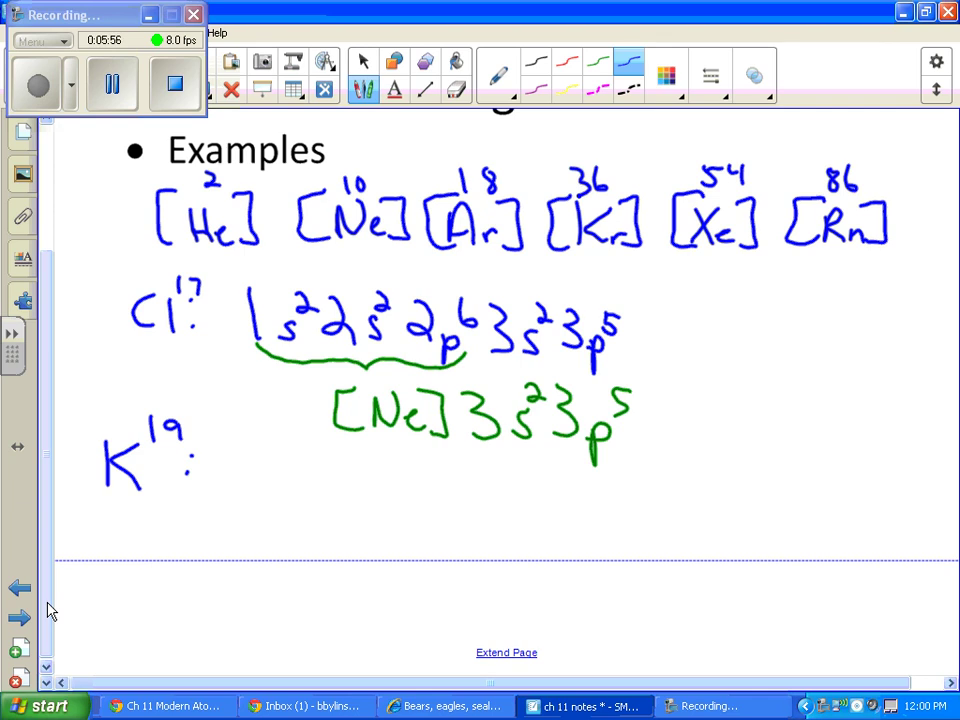
mouse_move(266, 450)
left_mouse_down()
mouse_move(254, 470)
mouse_move(263, 494)
mouse_move(301, 460)
mouse_move(318, 496)
mouse_move(359, 466)
mouse_move(348, 503)
left_mouse_up()
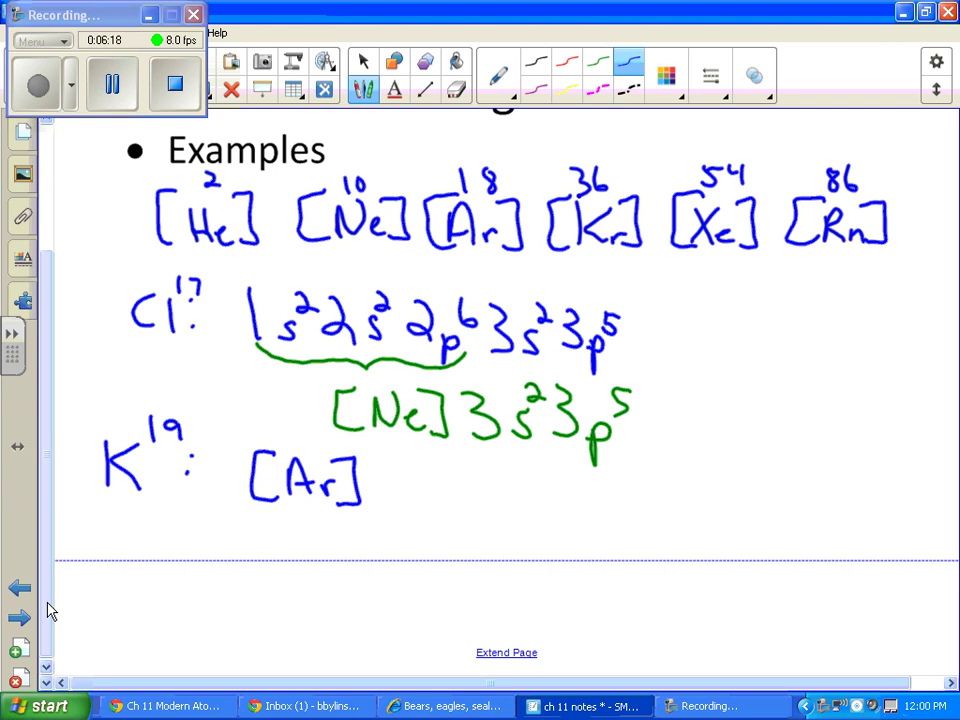
mouse_move(406, 466)
left_mouse_down()
mouse_move(402, 490)
mouse_move(420, 505)
mouse_move(418, 484)
mouse_move(414, 503)
left_mouse_up()
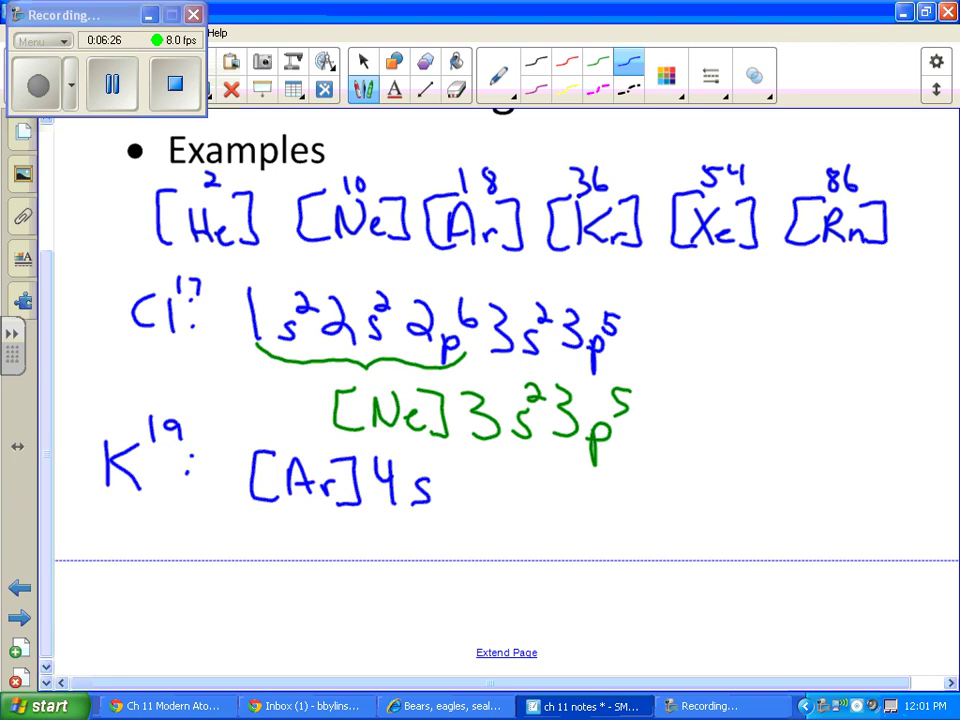
left_click_drag(434, 478, 432, 500)
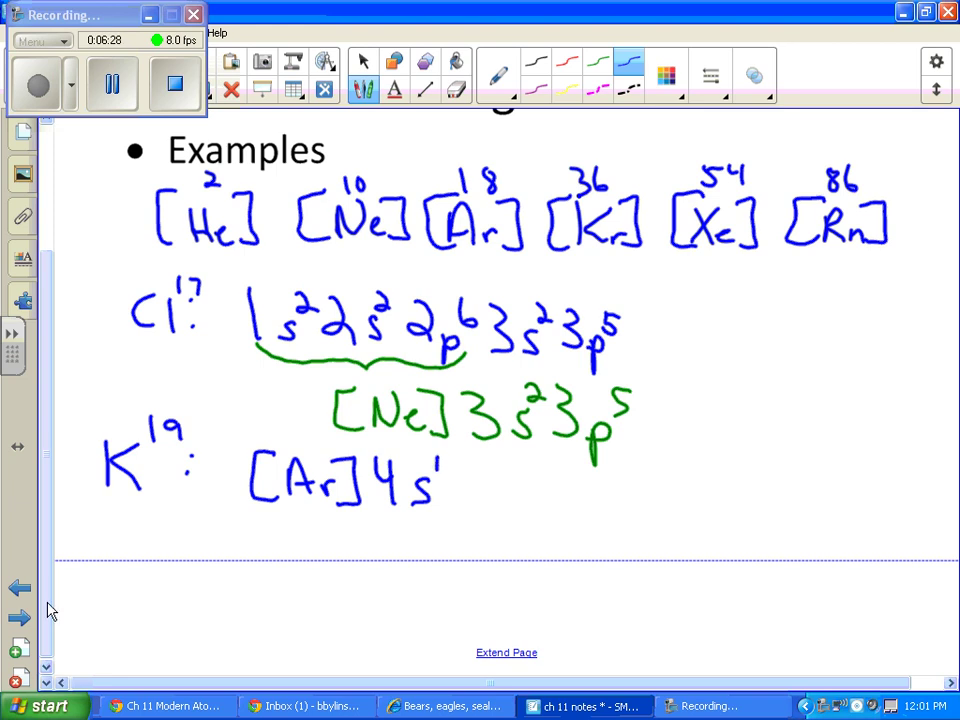